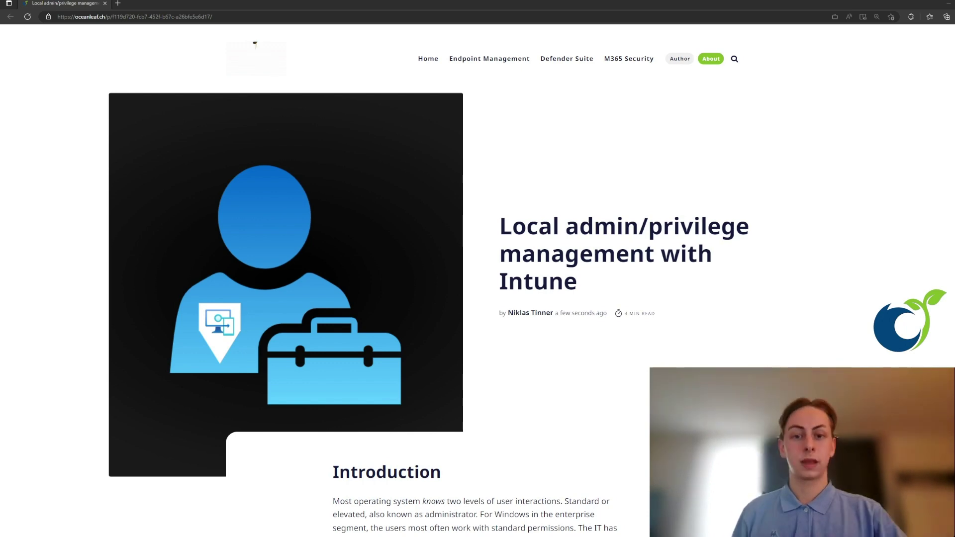
Step: Scroll the blog article down to its Introduction, Security notes and Approaches sections
scroll(478, 278, down, 5)
scroll(478, 279, down, 3)
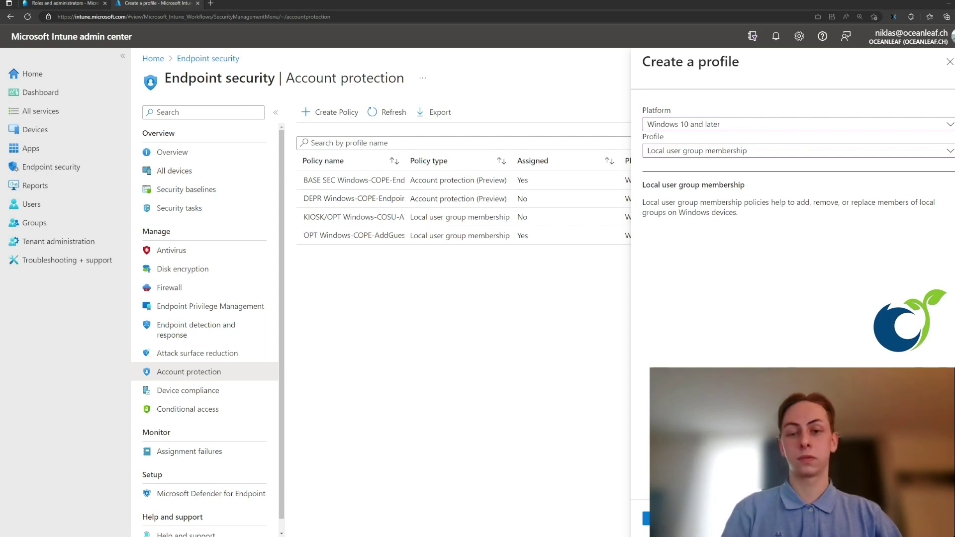
Step: Create the Local user group membership profile named 'Test' and advance to configuration settings
click(656, 518)
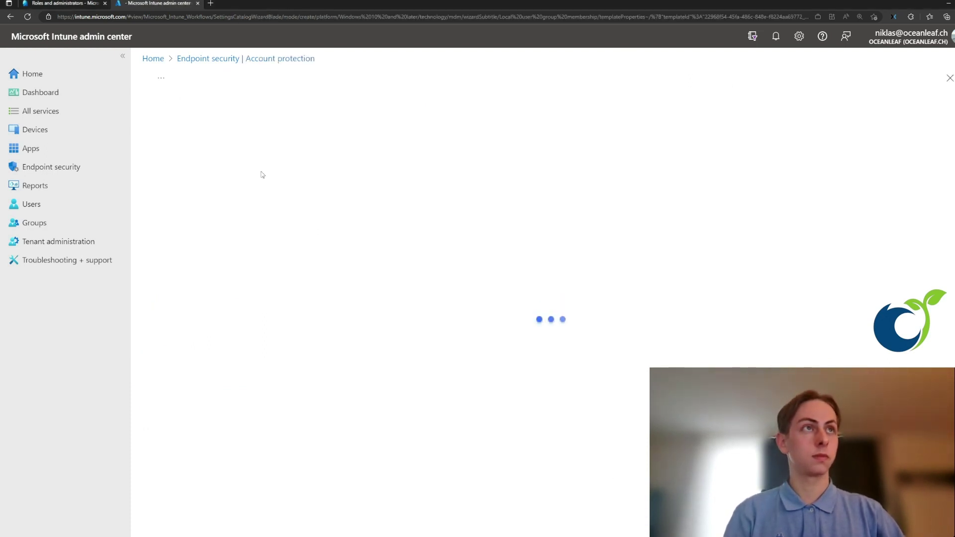
text(Test)
click(233, 519)
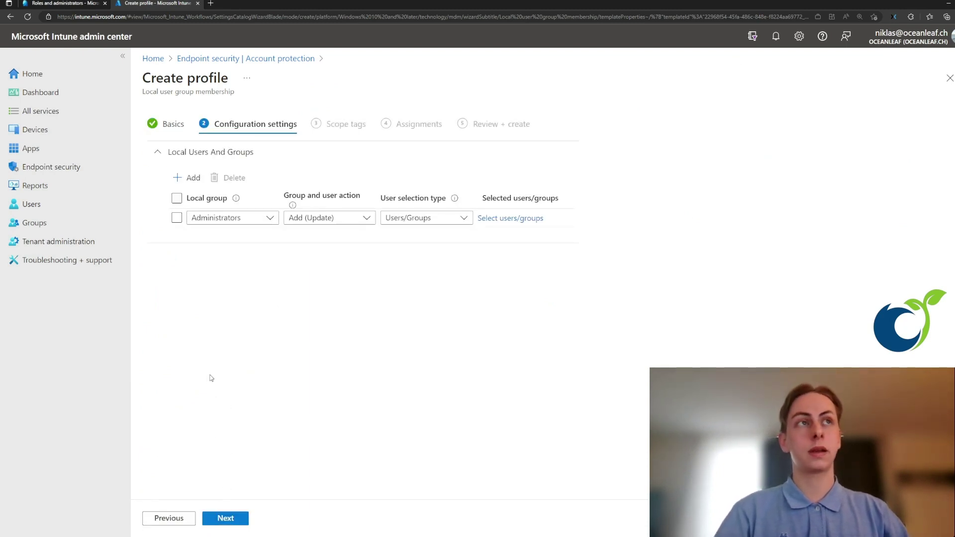
Step: Review the Administrators group, Add (Update) action and Users/Groups selection type, then choose users to add
click(267, 219)
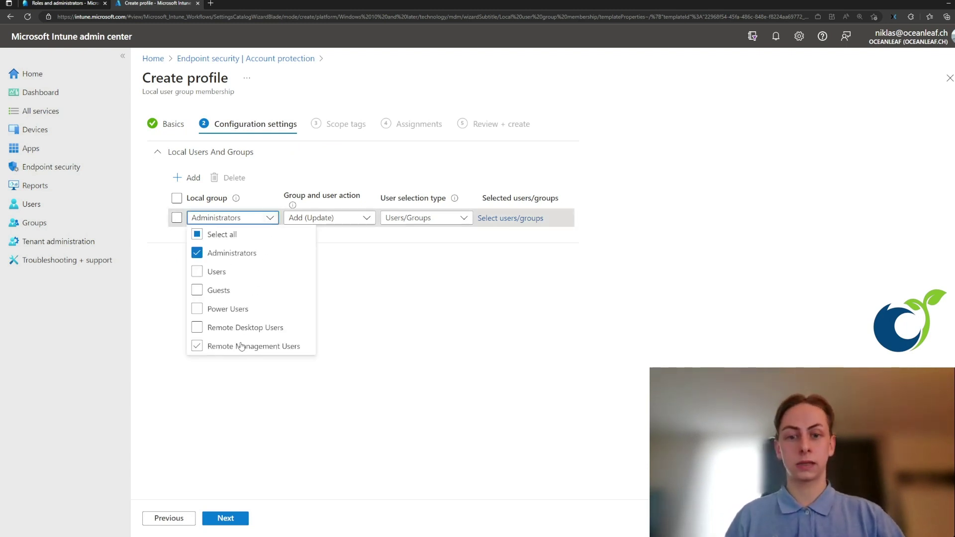
click(323, 220)
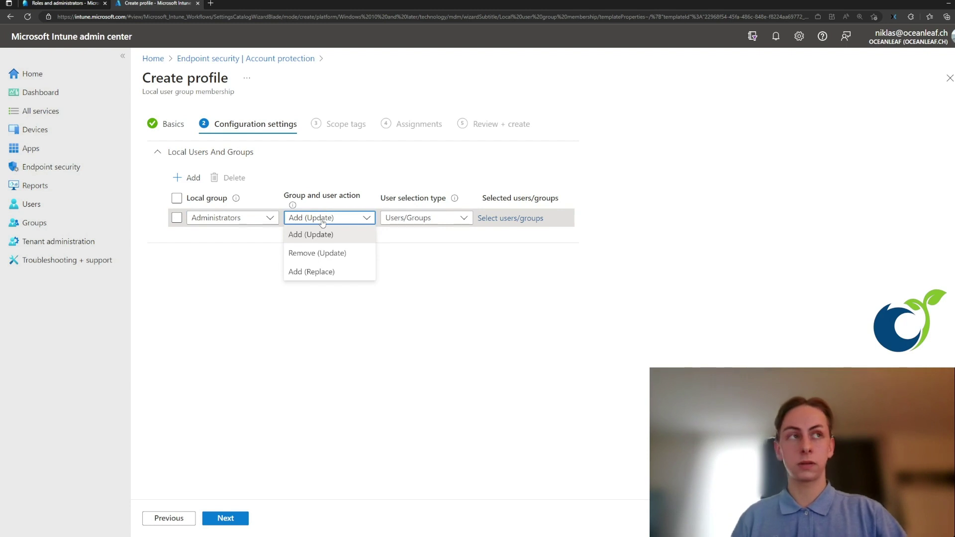
click(415, 223)
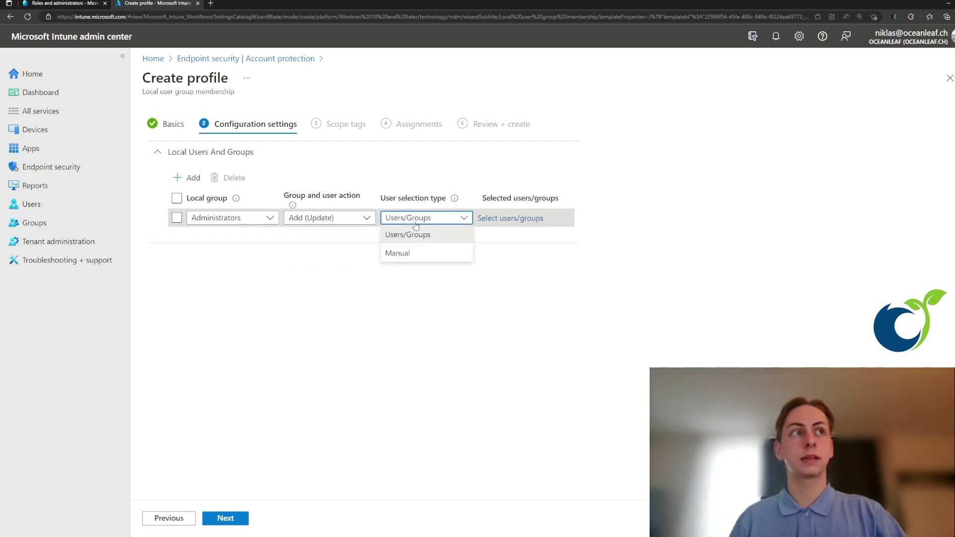
click(496, 219)
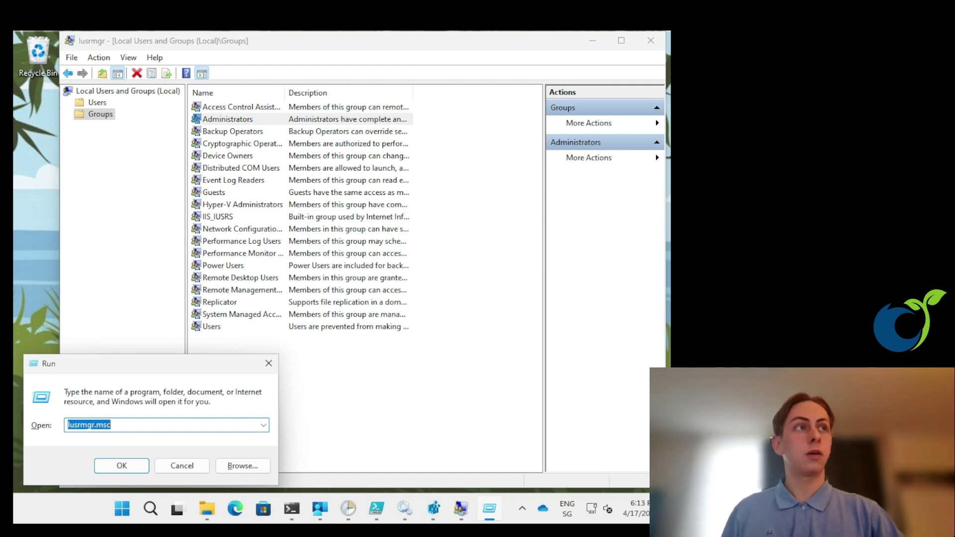
Step: Show the Administrators group's member list and select its last member
double_click(211, 120)
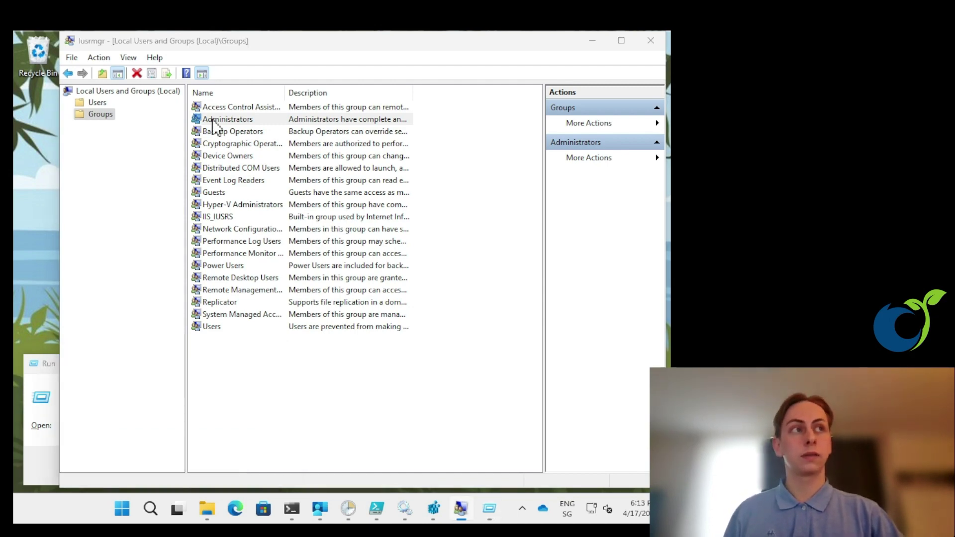
click(298, 277)
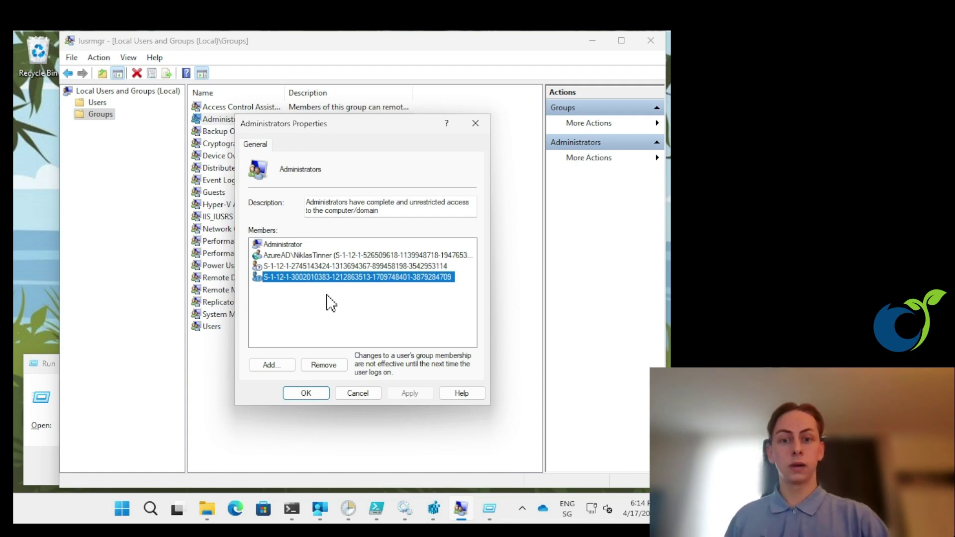
key(Up)
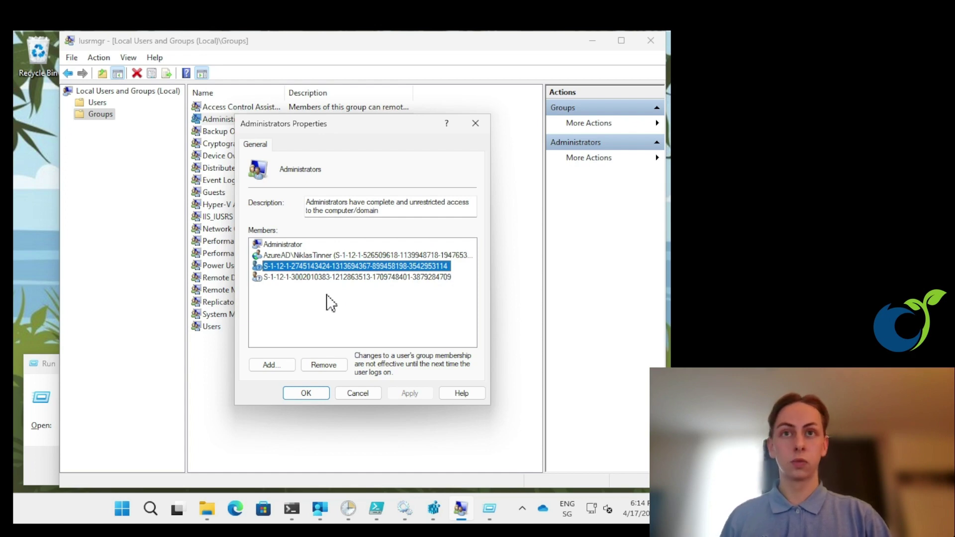
key(Down)
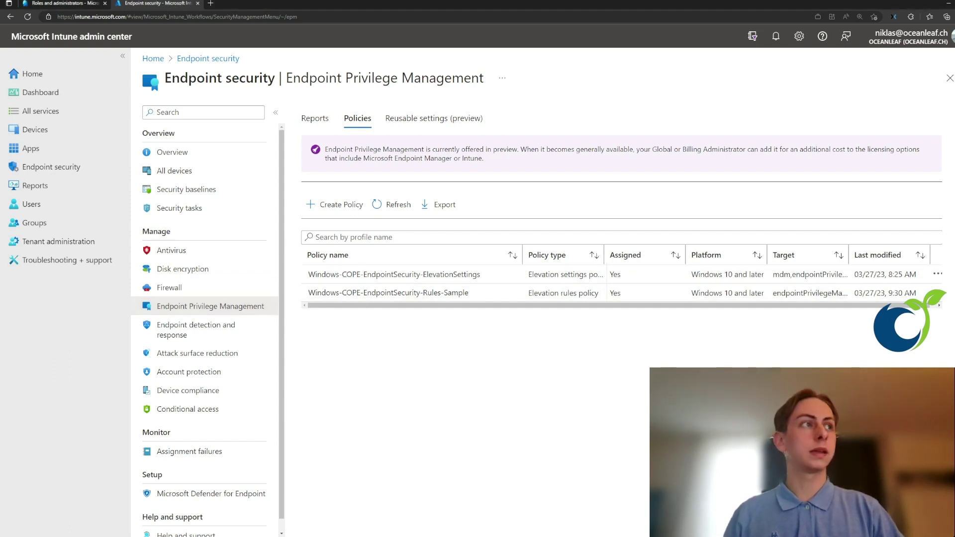
Step: Widen the Policy type column and open the Windows-COPE-EndpointSecurity-Rules-Sample policy
drag(605, 255, 671, 263)
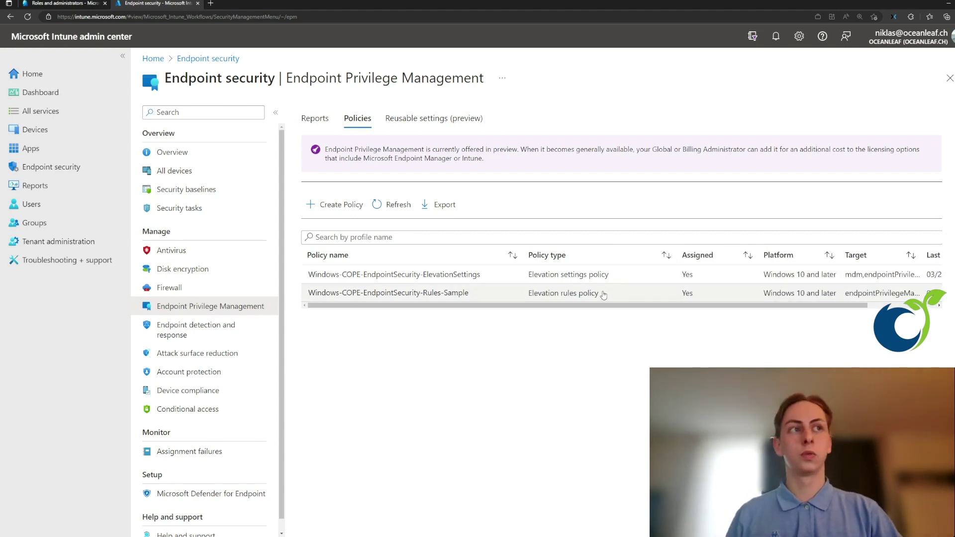
click(518, 295)
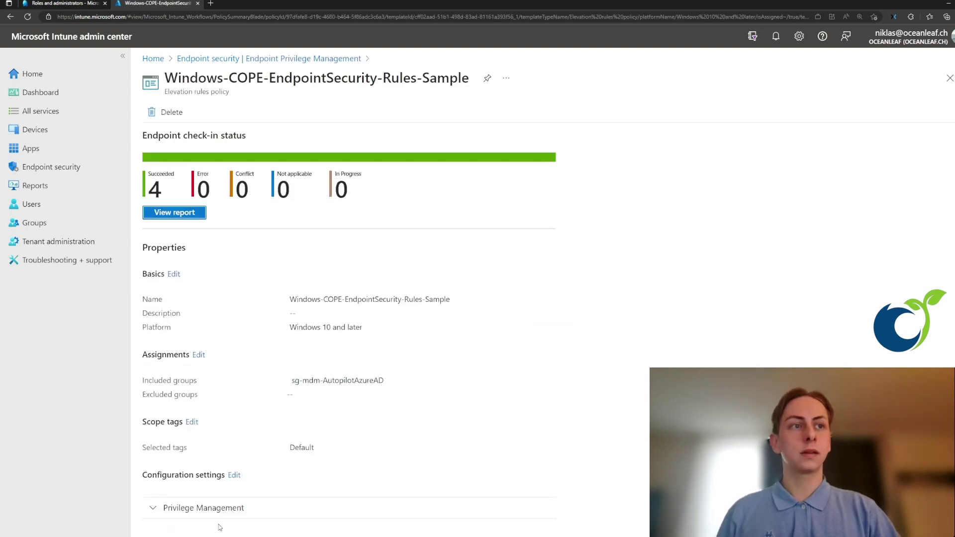
scroll(235, 491, down, 5)
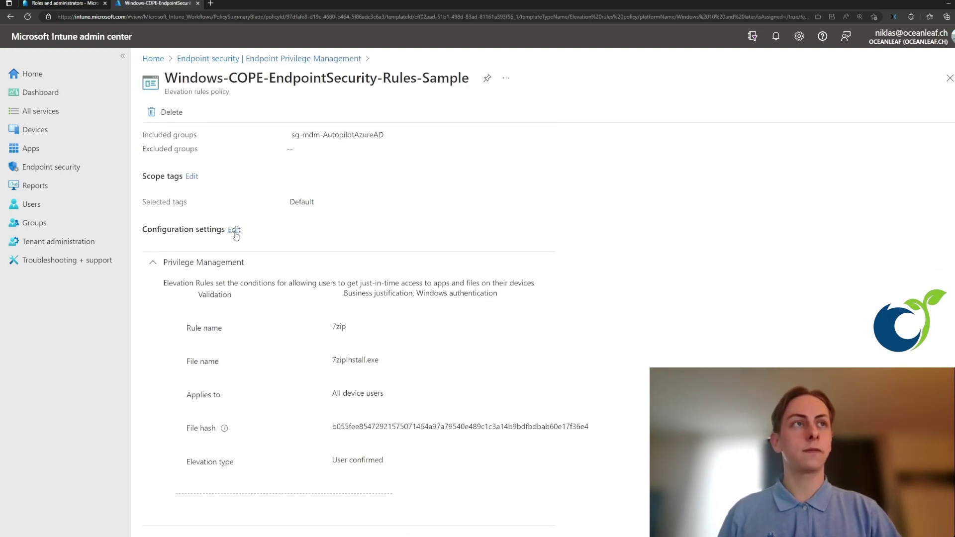
click(236, 235)
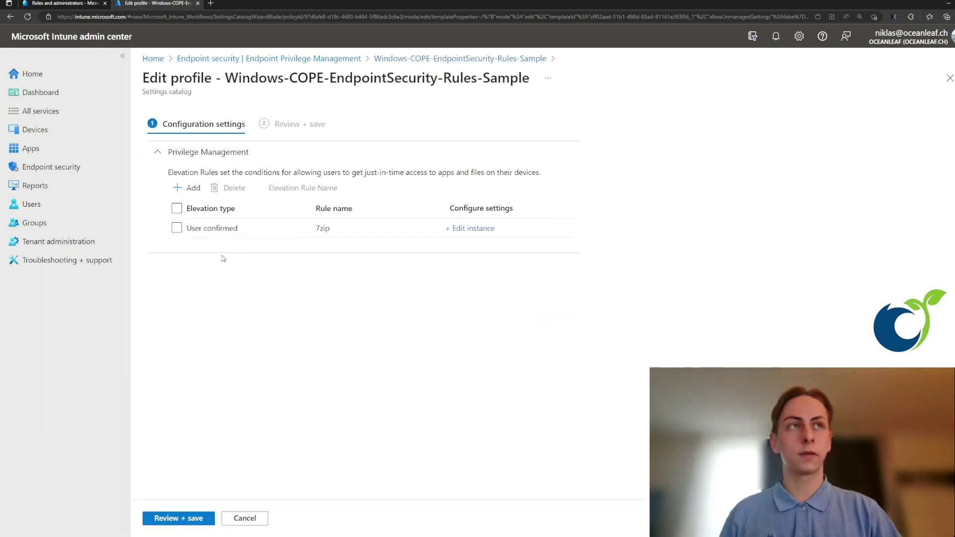
click(470, 231)
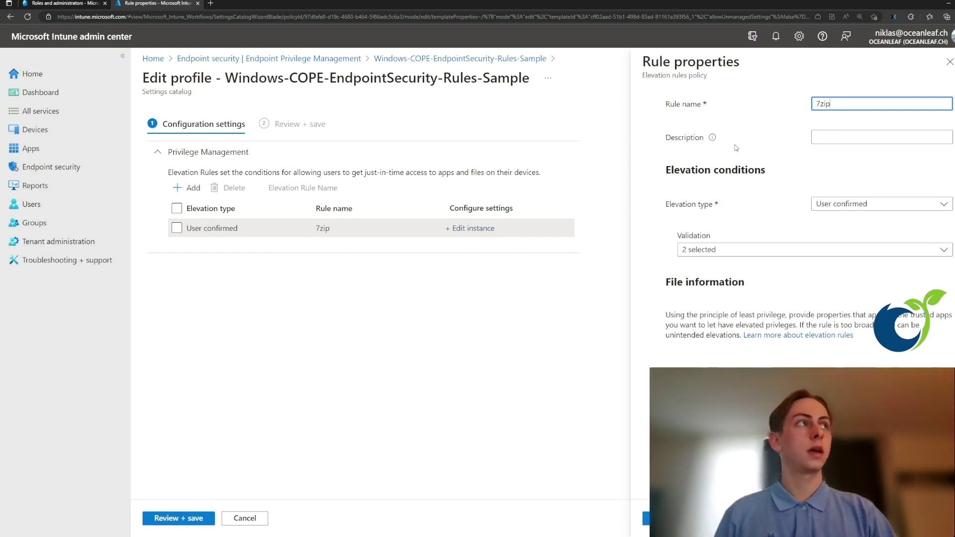
scroll(732, 160, down, 2)
scroll(746, 169, up, 2)
click(833, 204)
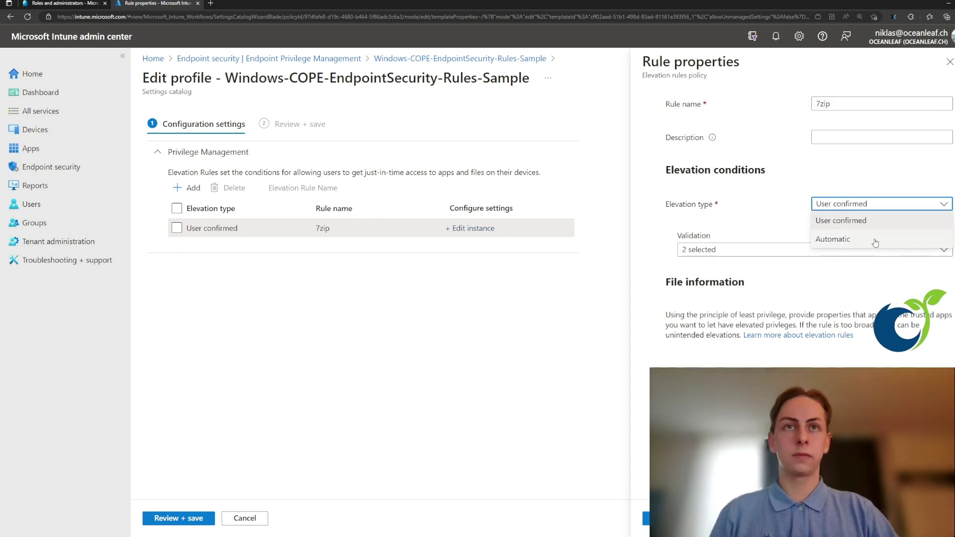
click(784, 220)
click(754, 254)
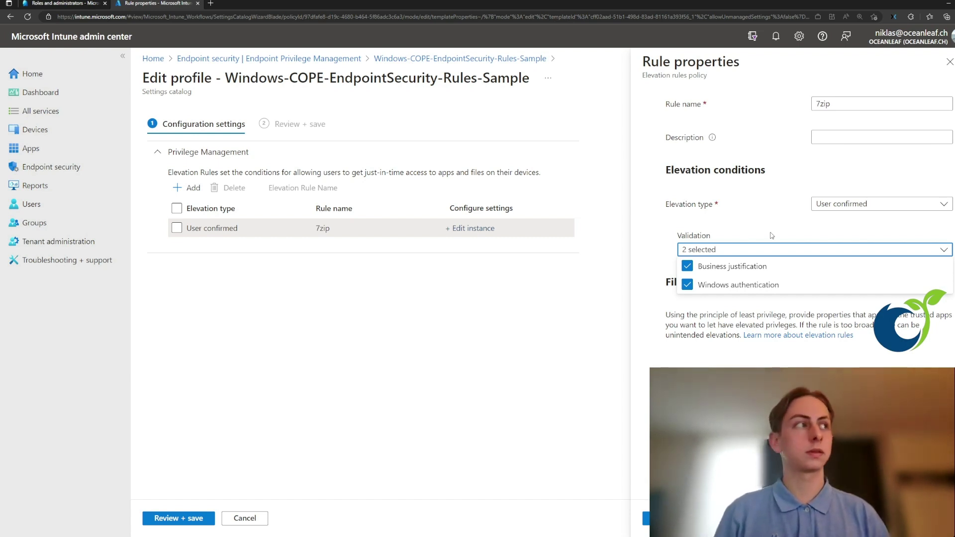
click(771, 235)
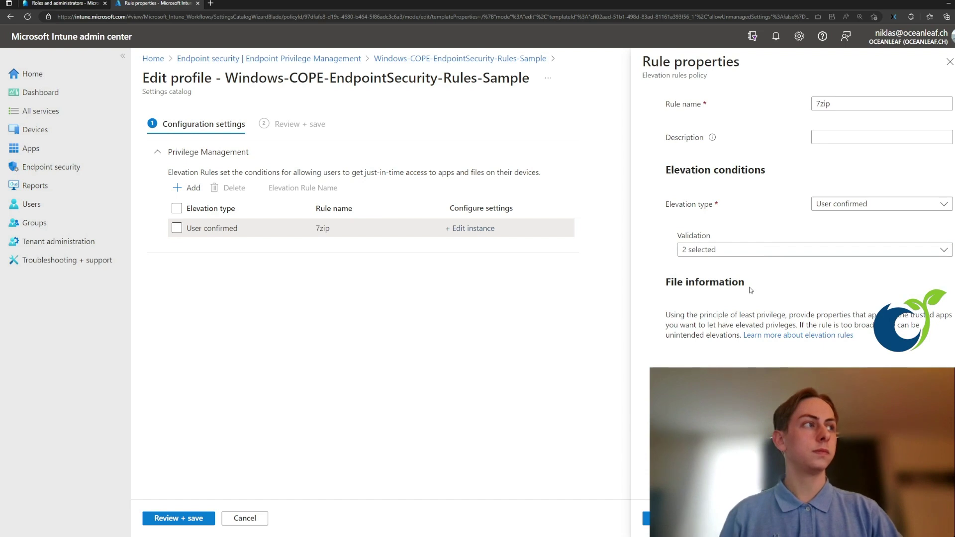
scroll(750, 290, down, 3)
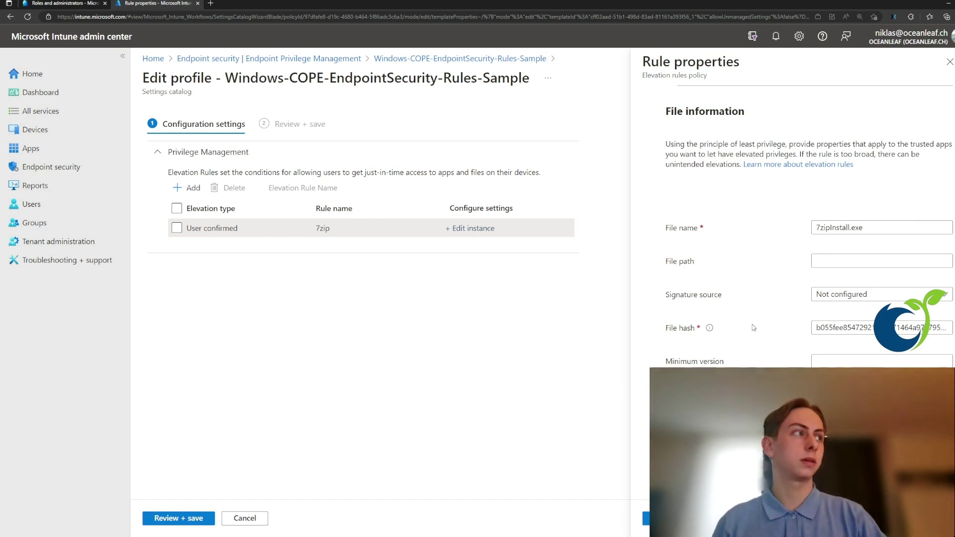
click(817, 329)
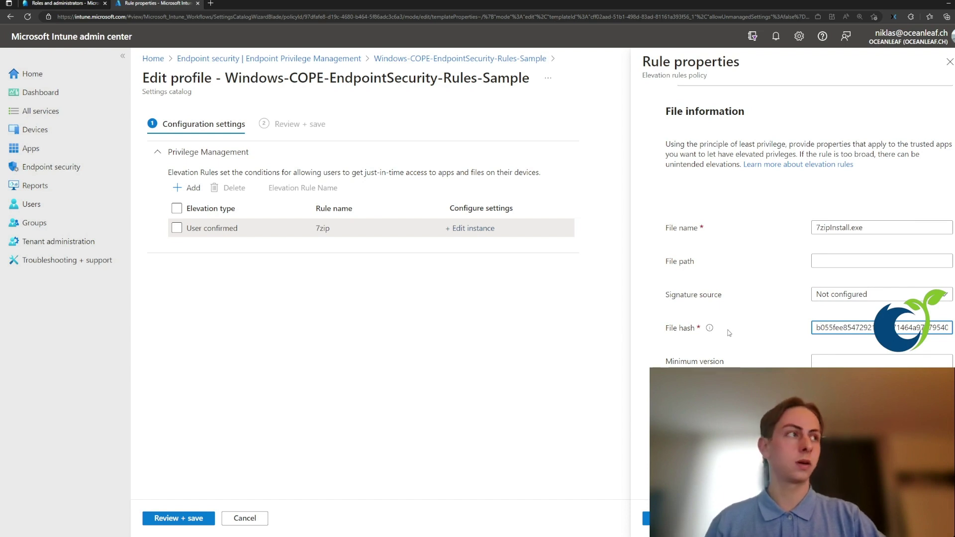
click(814, 296)
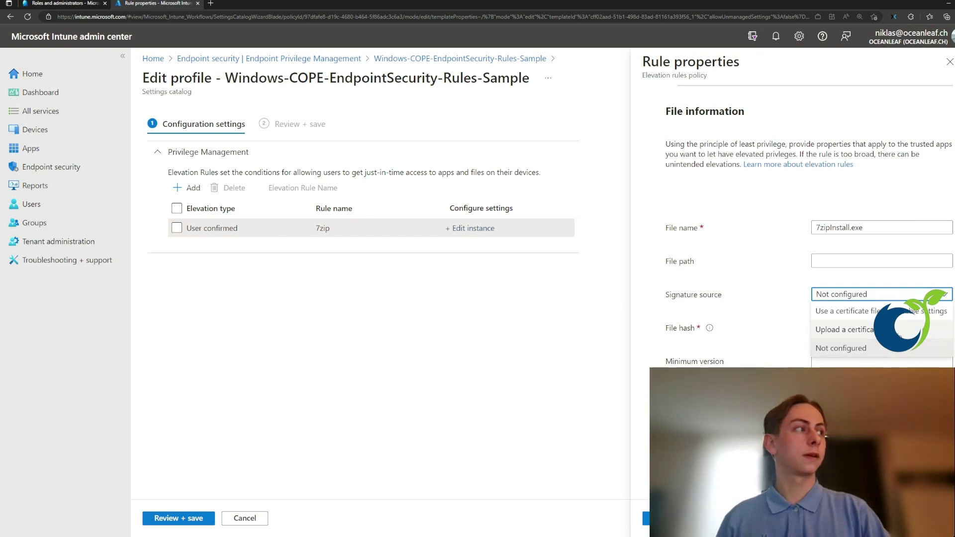
click(782, 316)
click(848, 295)
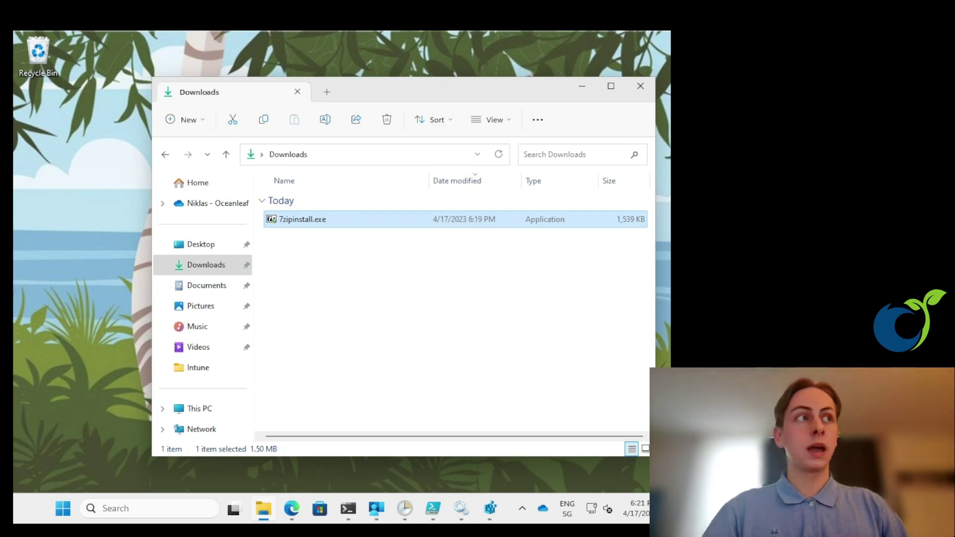
Step: Run 7zipinstall.exe with elevated access from its expanded right-click menu
right_click(339, 217)
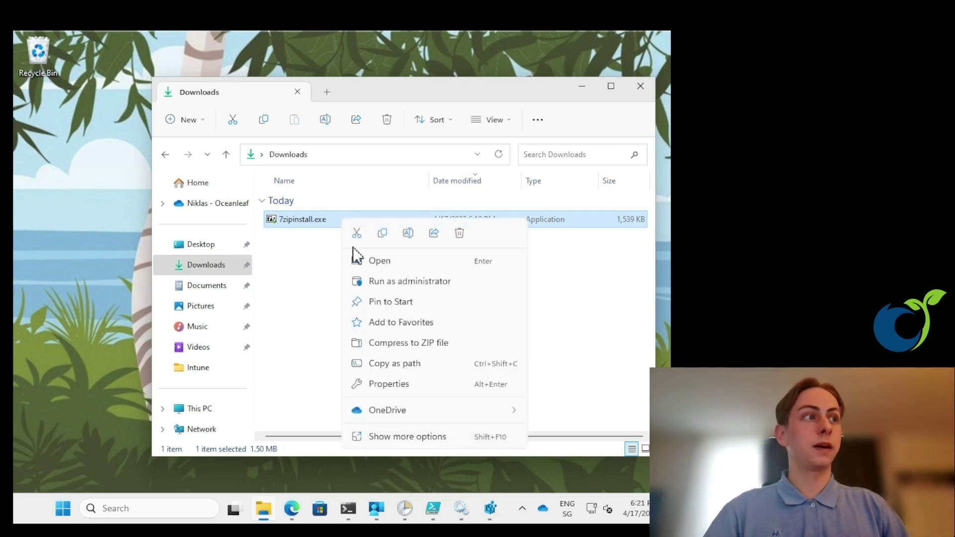
click(397, 438)
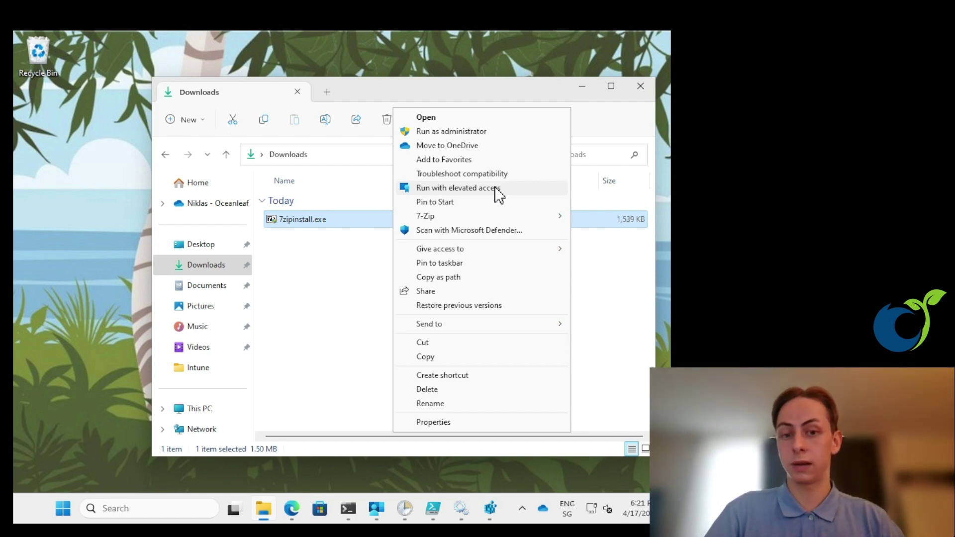
click(496, 189)
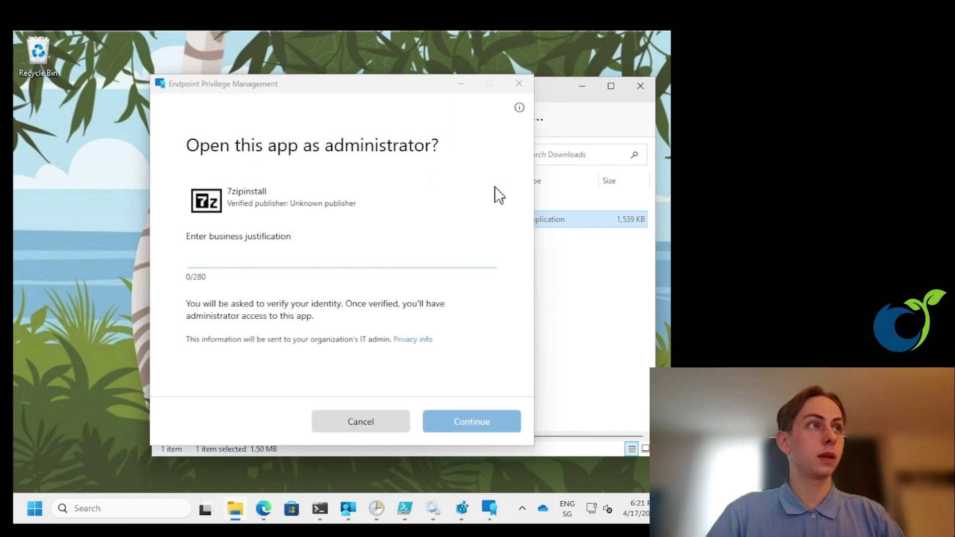
Step: Give the business justification 'Test' and confirm with the user's PIN to run 7zipinstall as administrator
click(341, 257)
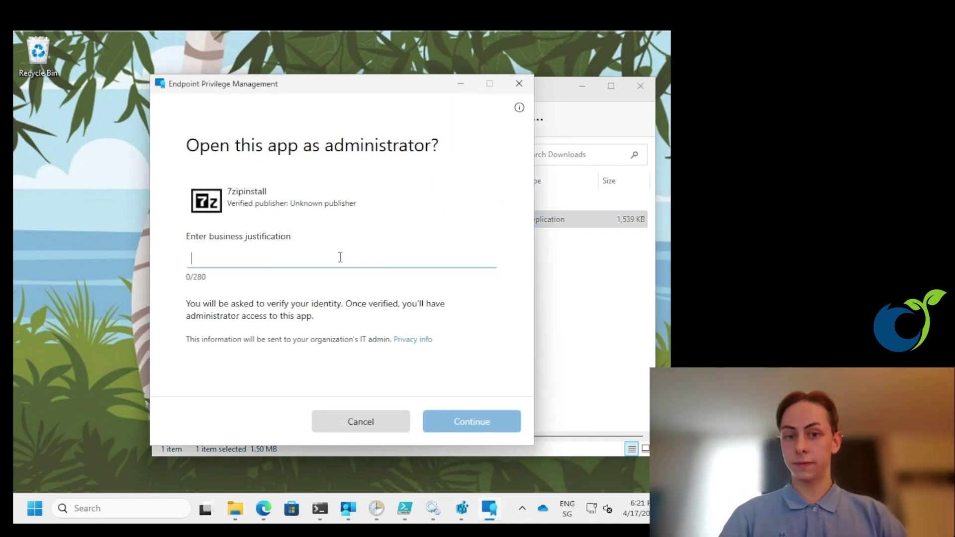
text(Test)
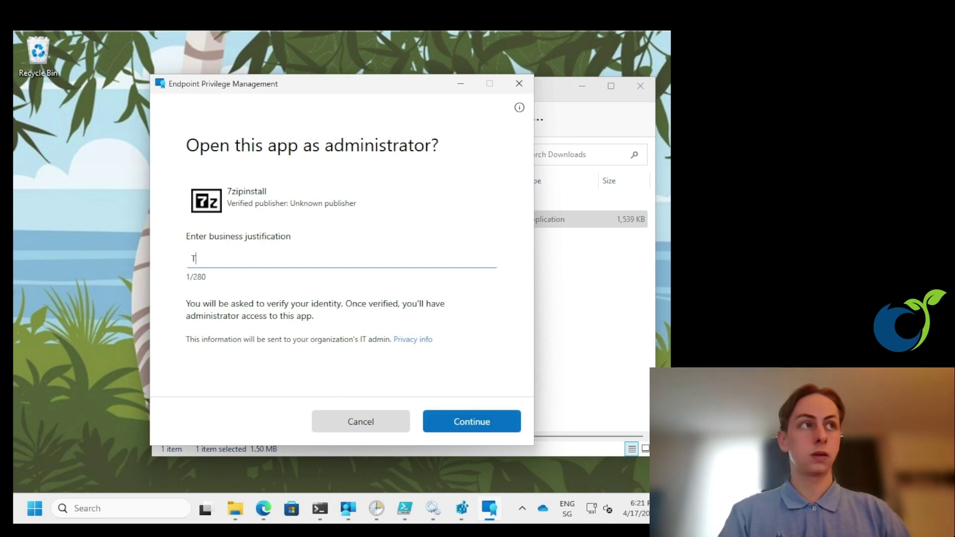
click(450, 426)
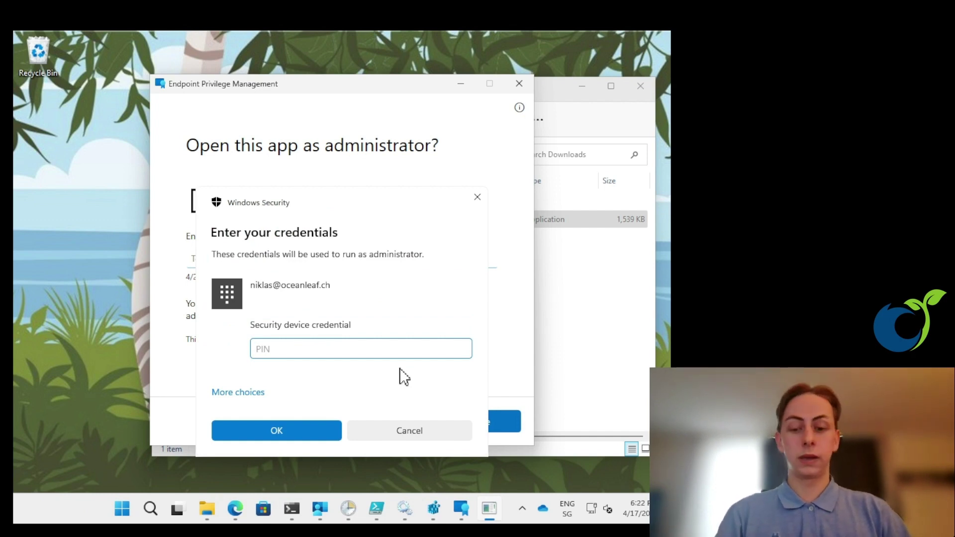
text(••••••)
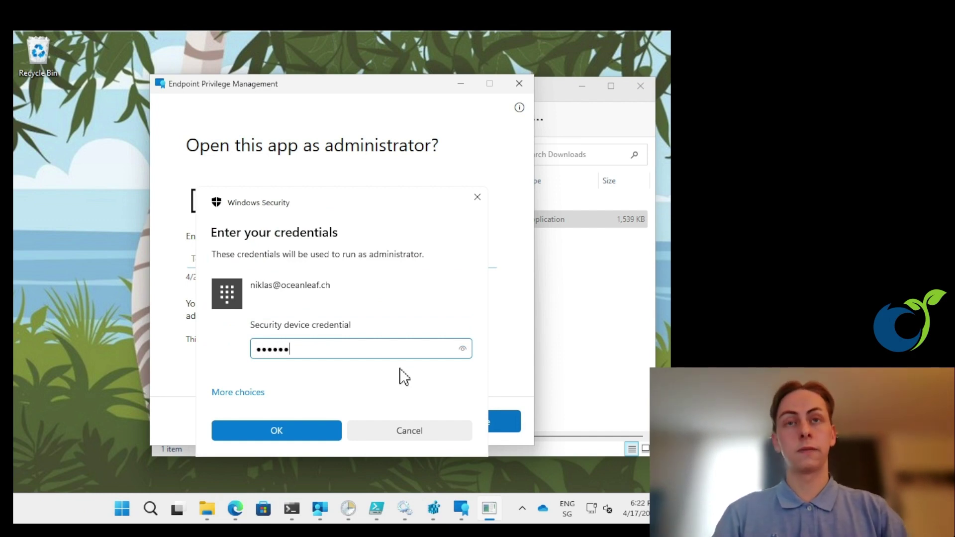
click(290, 431)
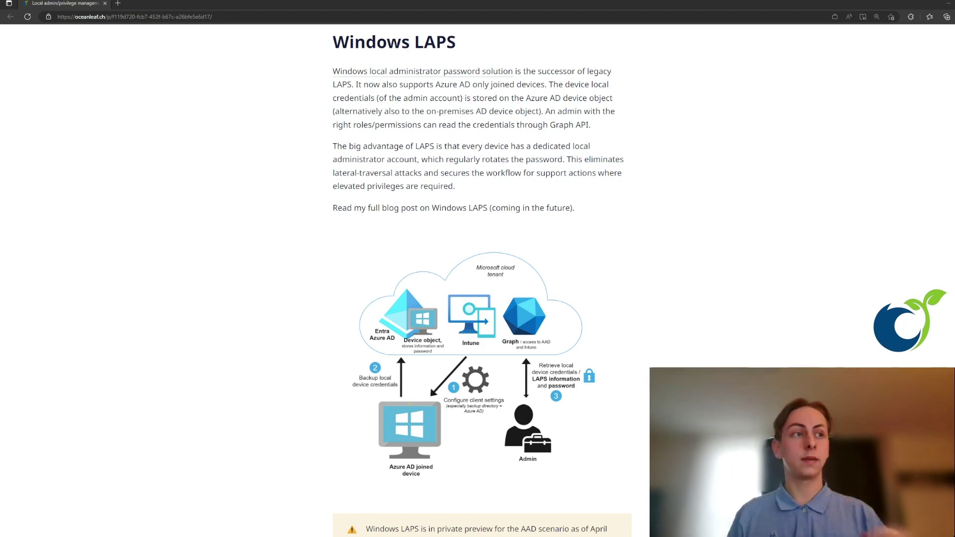
Step: Enlarge the Windows LAPS diagram to read its three credential-flow steps
click(643, 248)
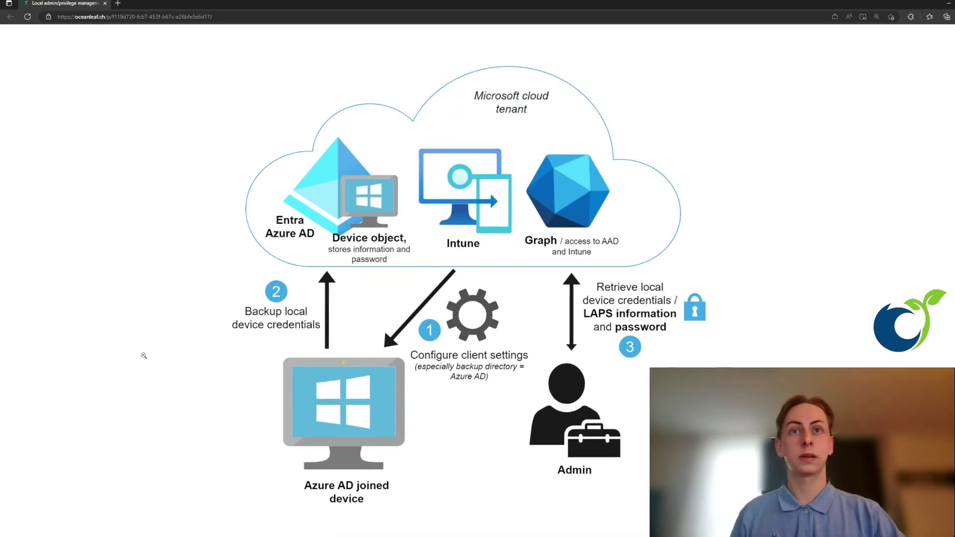